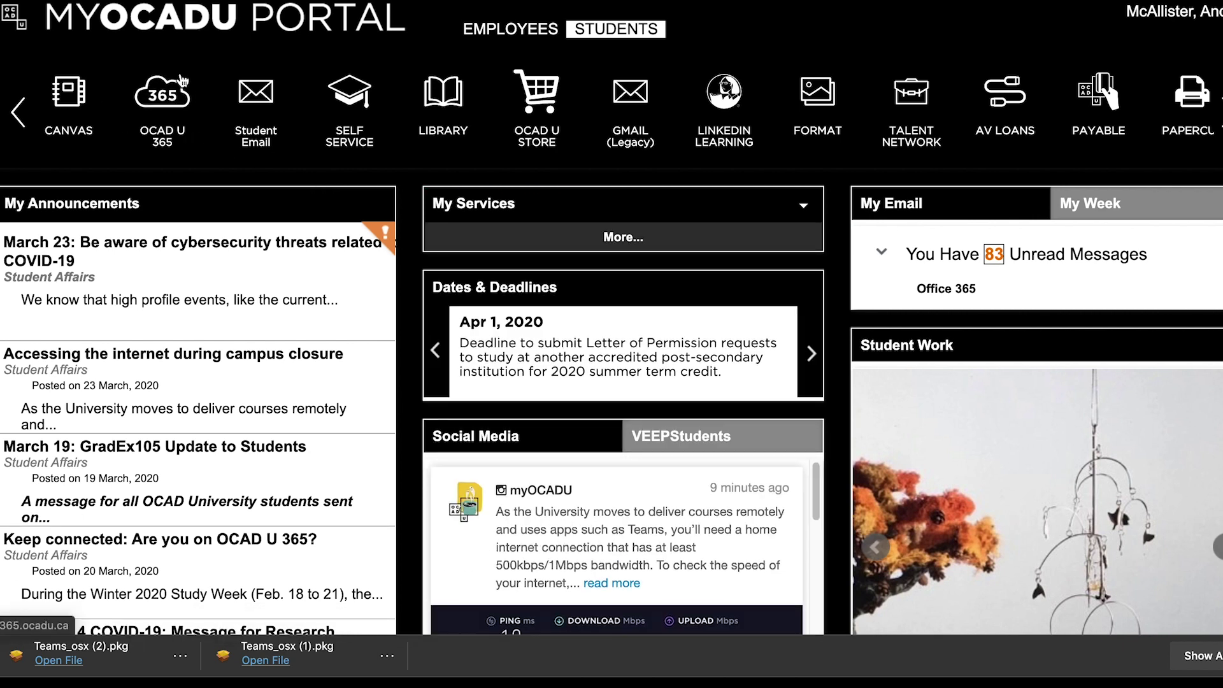
# Launch Teams from the OCAD U 365 portal to reach the web app's team grid.
pyautogui.click(166, 96)
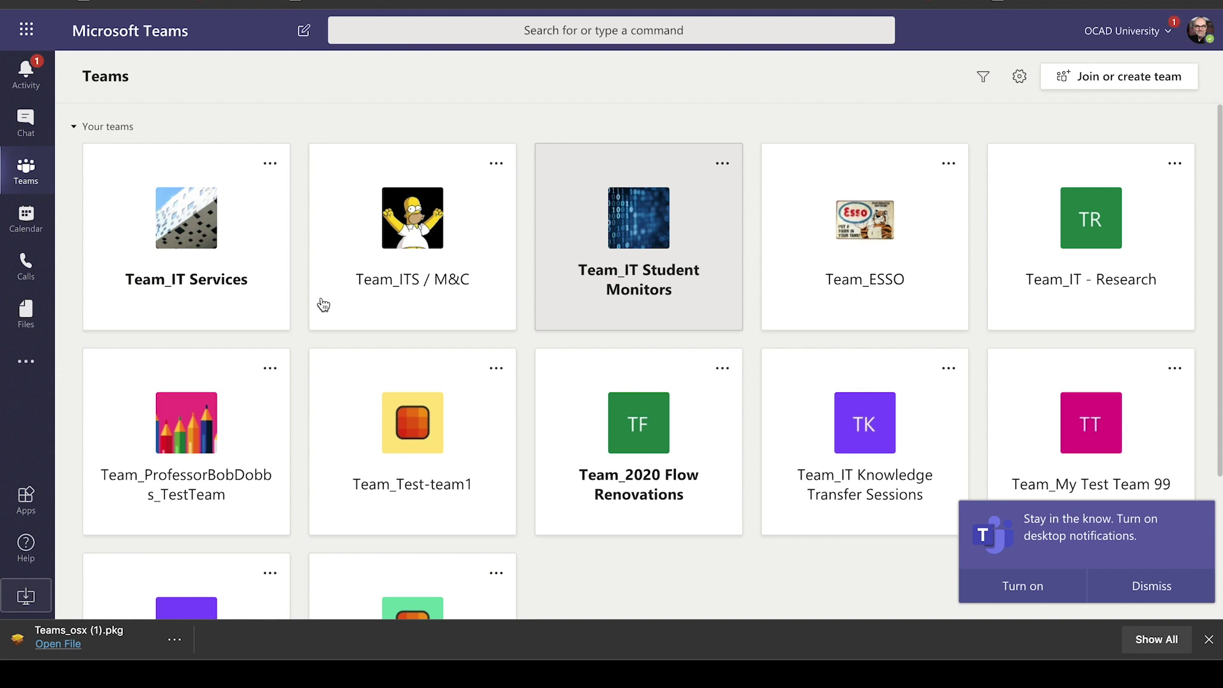
# Start the Teams desktop app download from the lower-left rail to reach the downloads page.
pyautogui.click(16, 604)
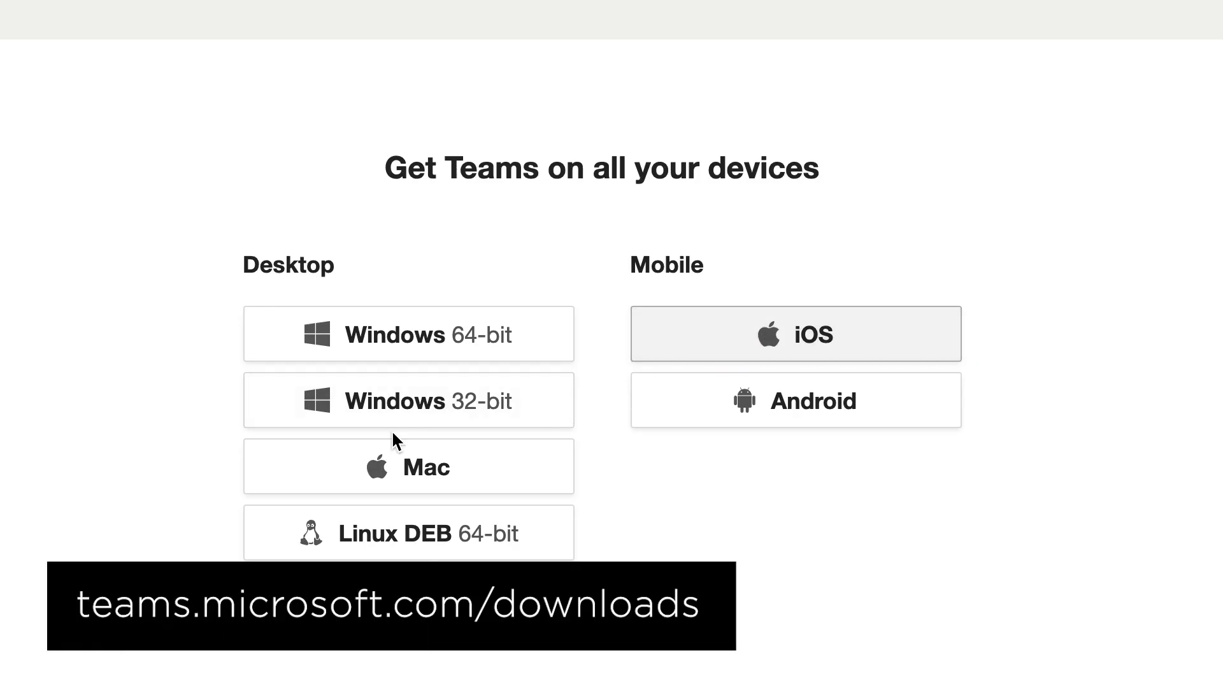